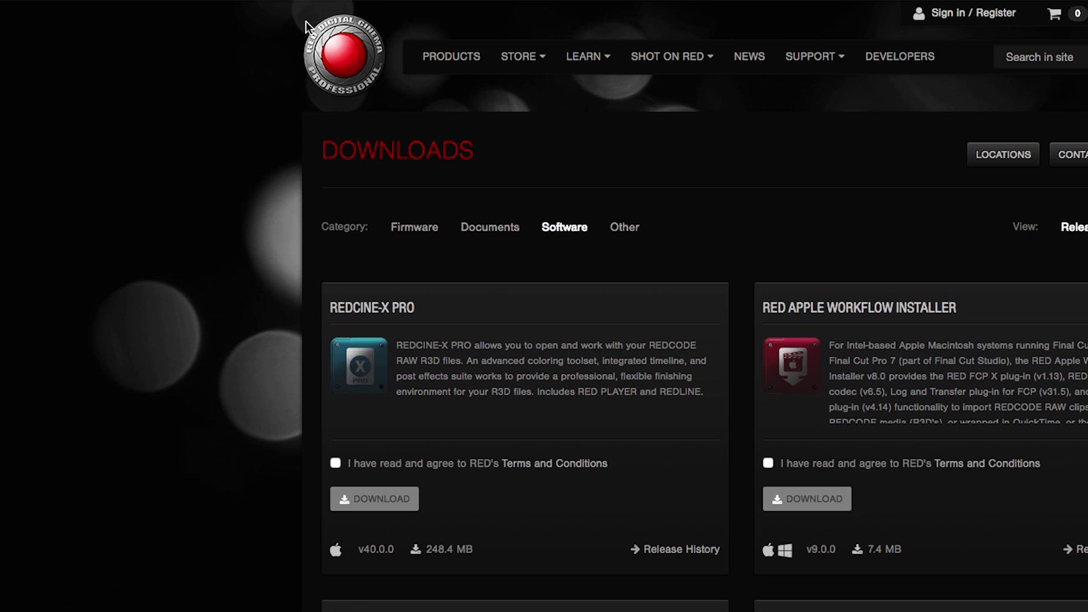
Browse the RED downloads page, filtered to software, to the REDCINE-X PRO listing.
mouse_move(585, 31)
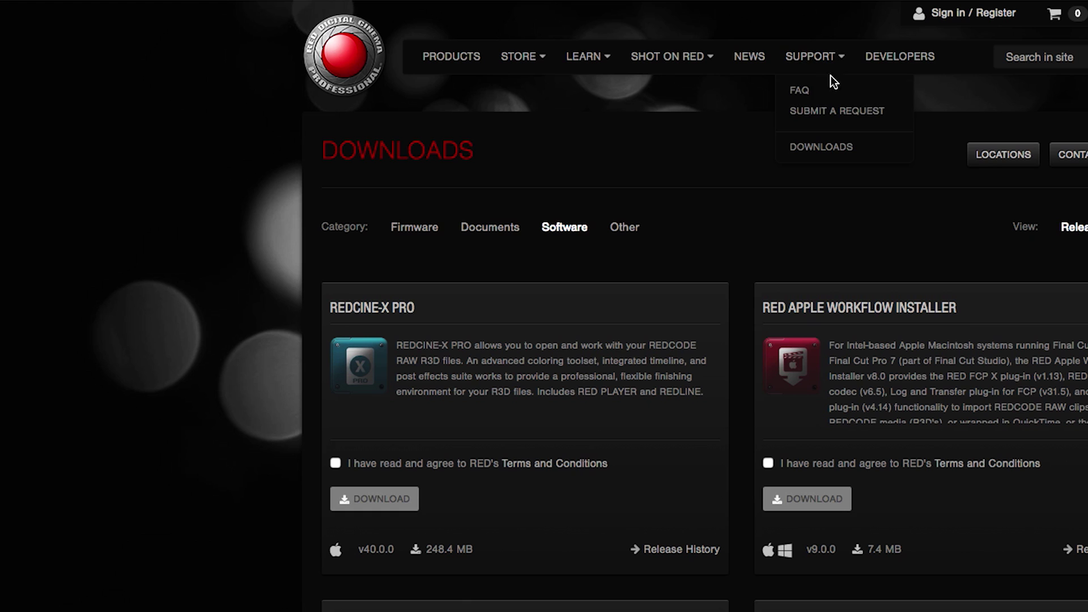
click(844, 155)
click(573, 227)
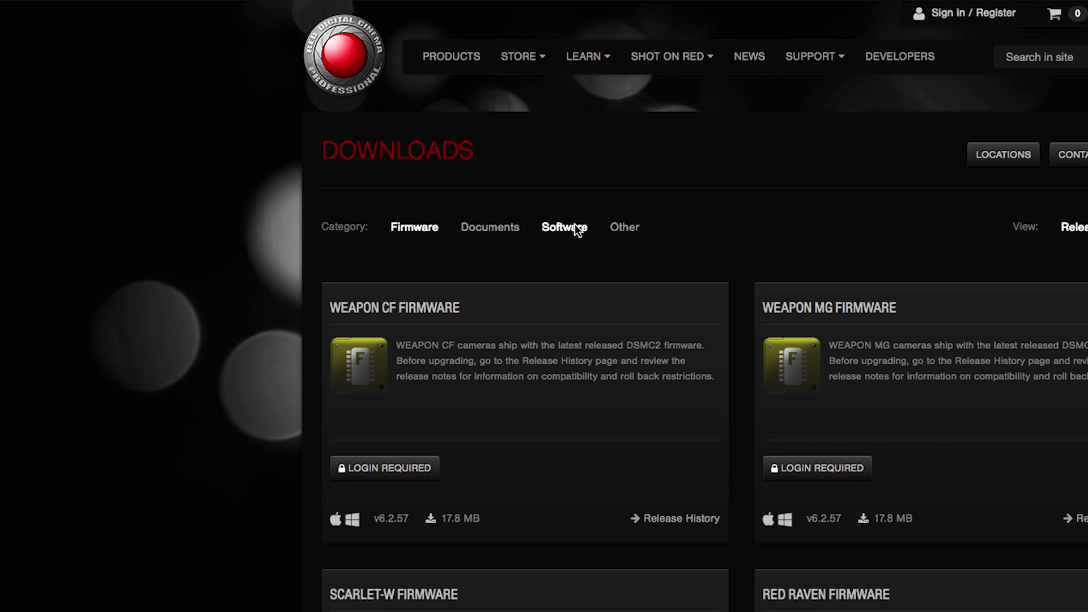
drag(328, 306, 610, 470)
click(607, 486)
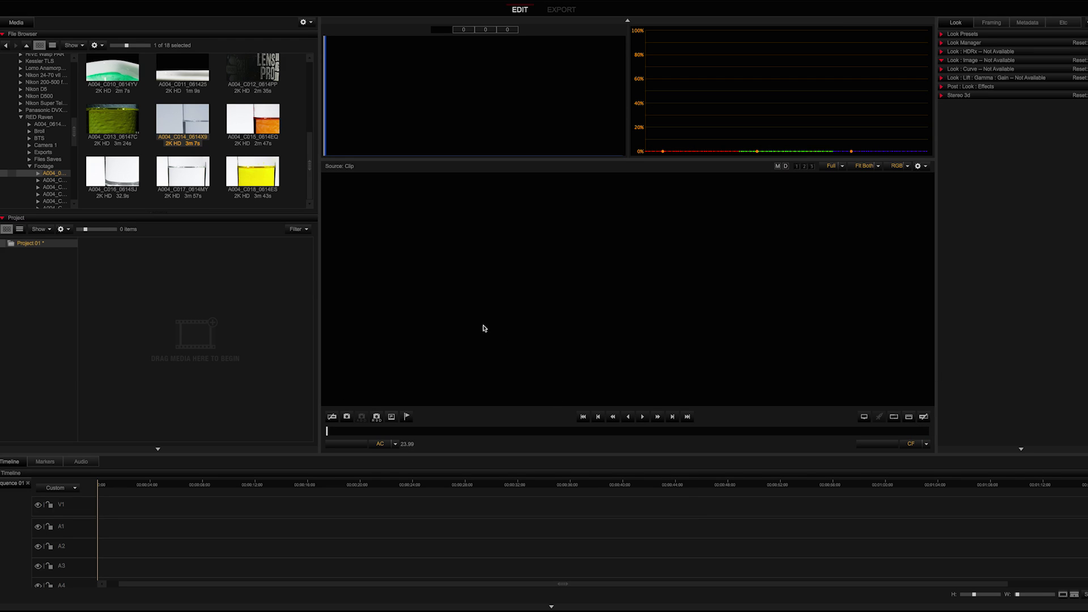
Add clips A004_C014 through A004_C018 to Project 01 and load A004_C015 into the viewer.
scroll(61, 125, up, 10)
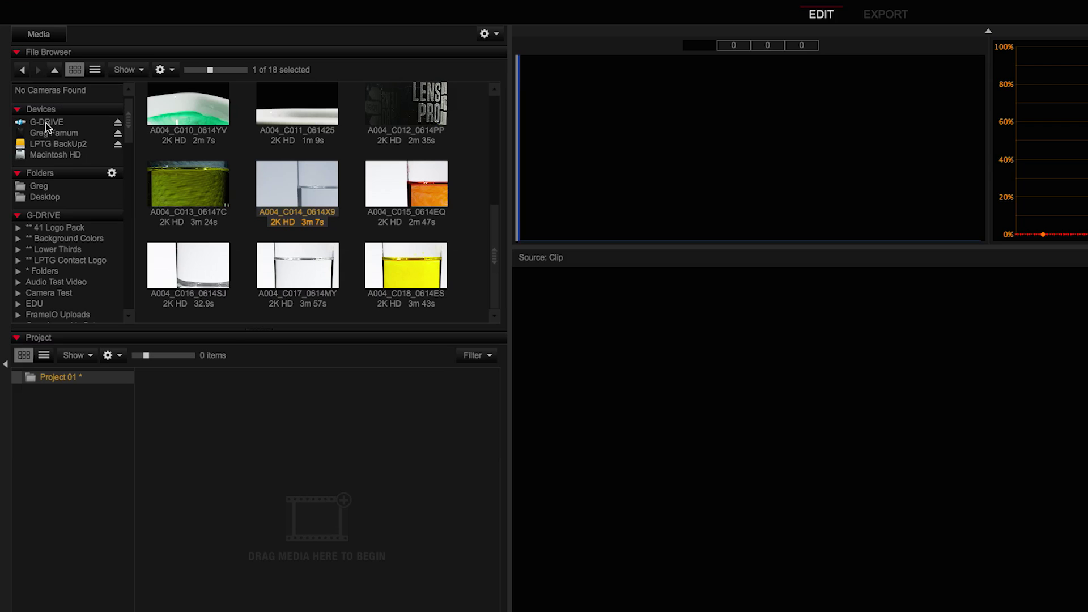
scroll(32, 137, down, 5)
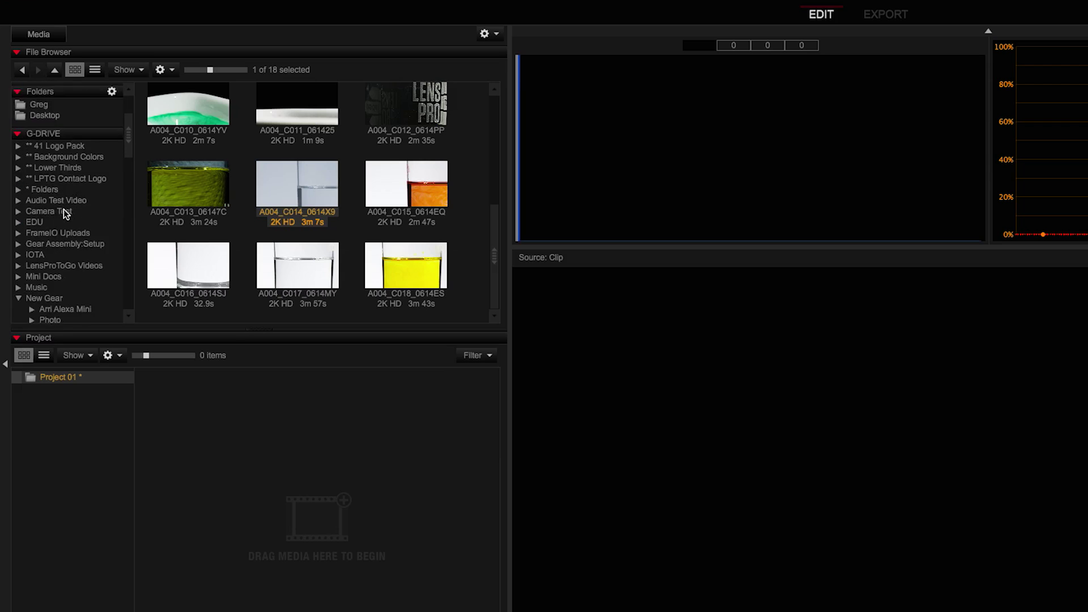
scroll(56, 227, down, 8)
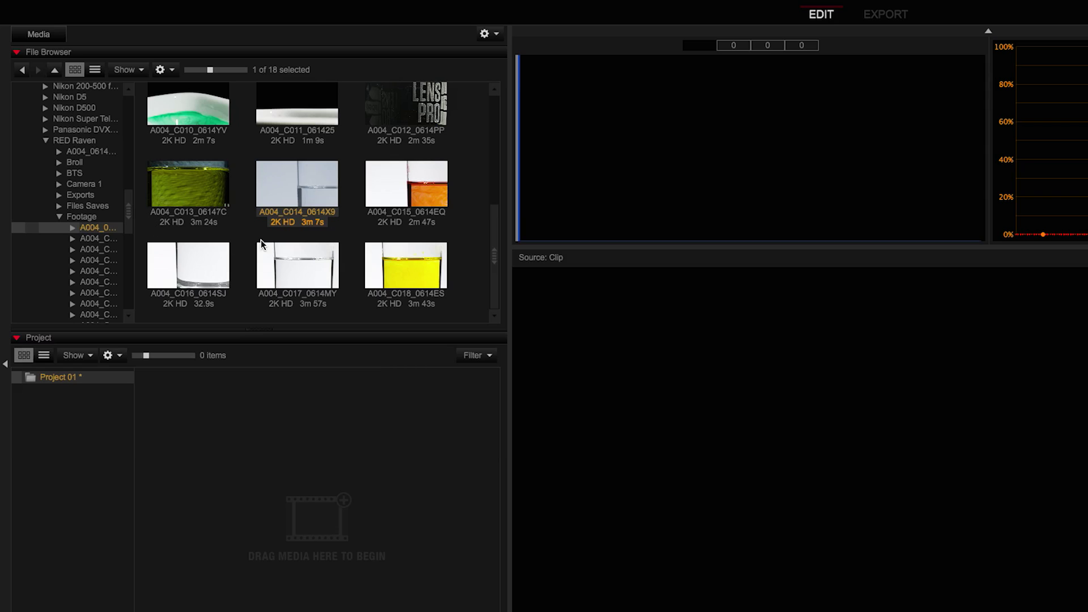
shift+click(413, 266)
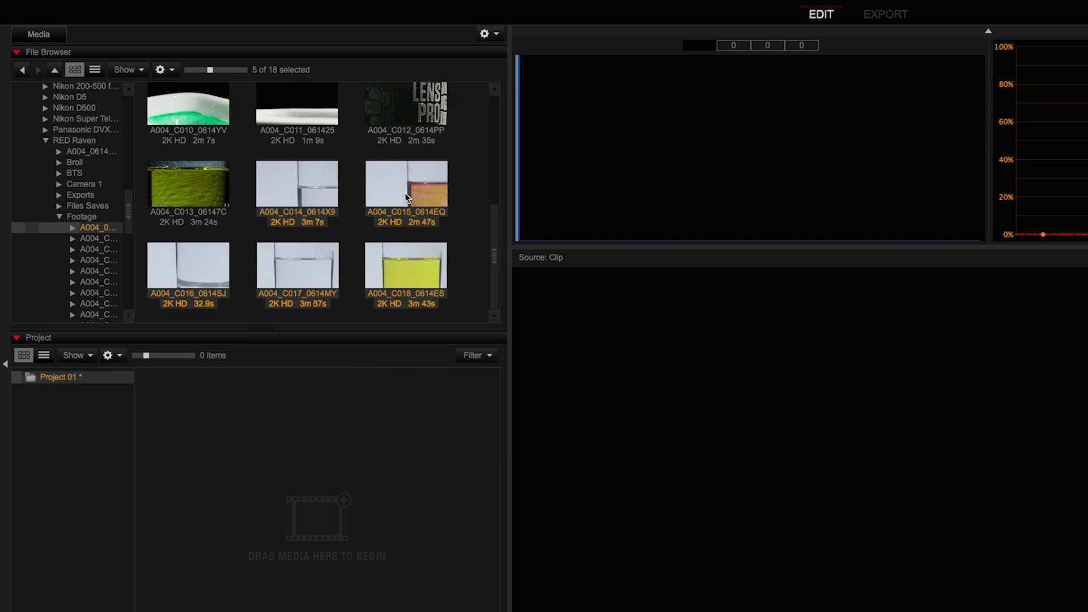
drag(406, 195, 417, 443)
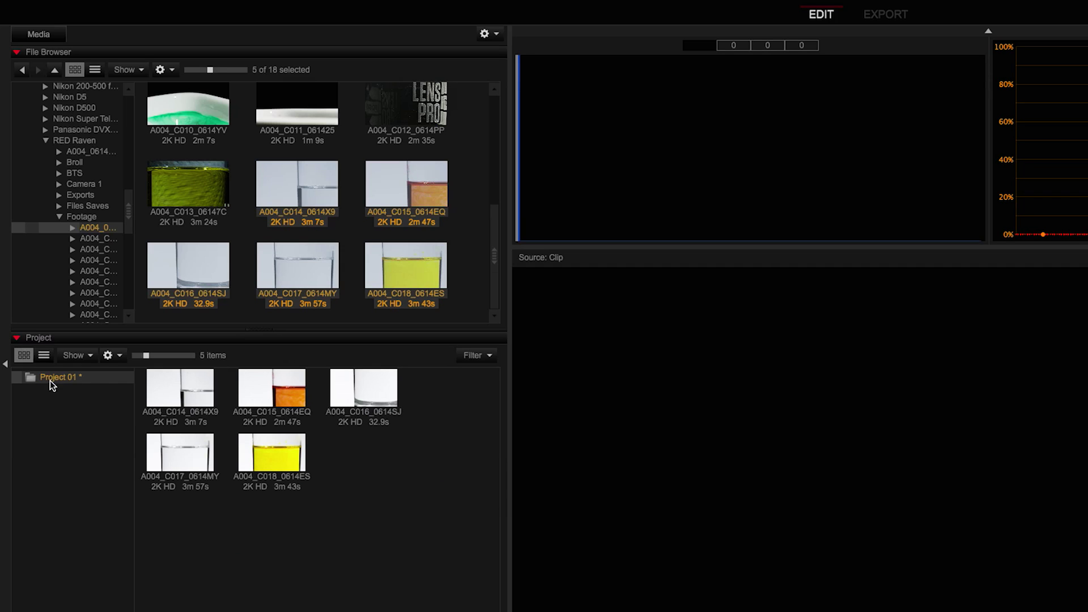
click(192, 395)
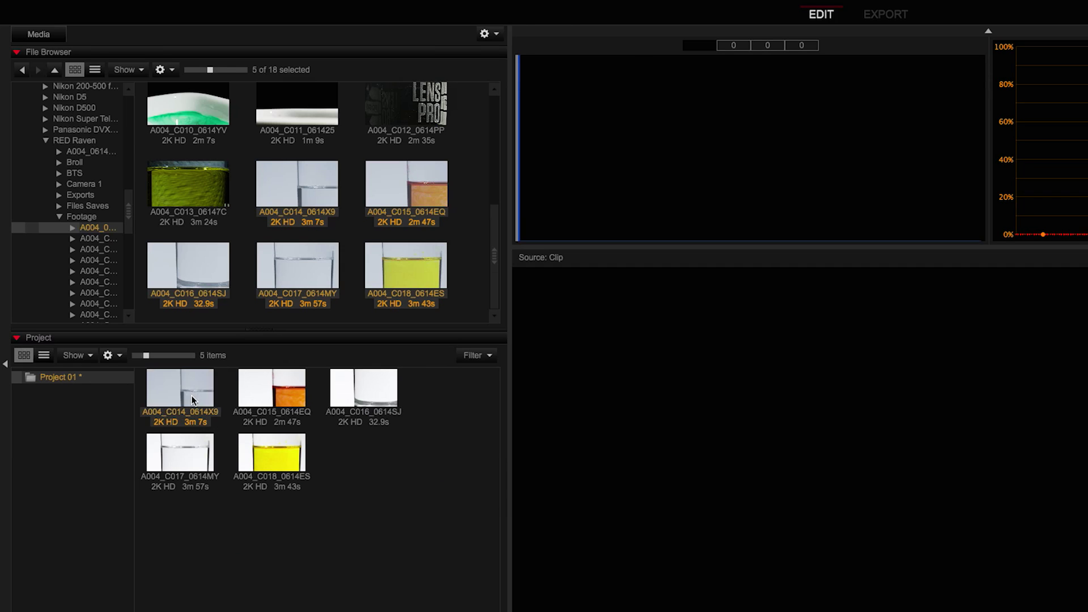
click(278, 394)
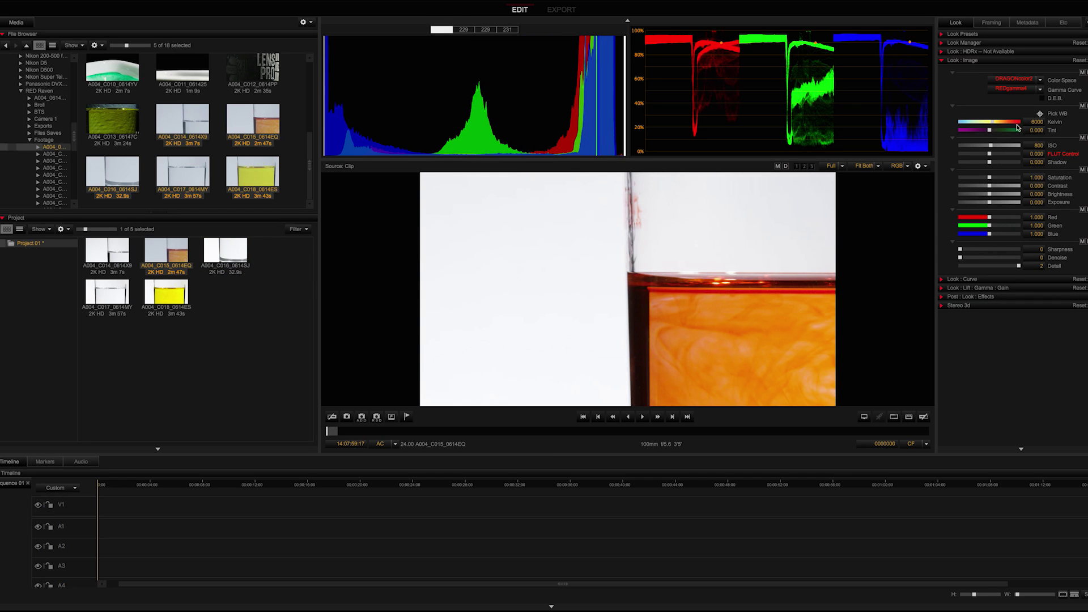
Grade A004_C015: 4182 K, ISO 1280, saturation 1.209, brightness -1.940, exposure 0.418; then show Export.
mouse_move(994, 123)
mouse_down()
mouse_move(968, 122)
mouse_move(982, 148)
mouse_up()
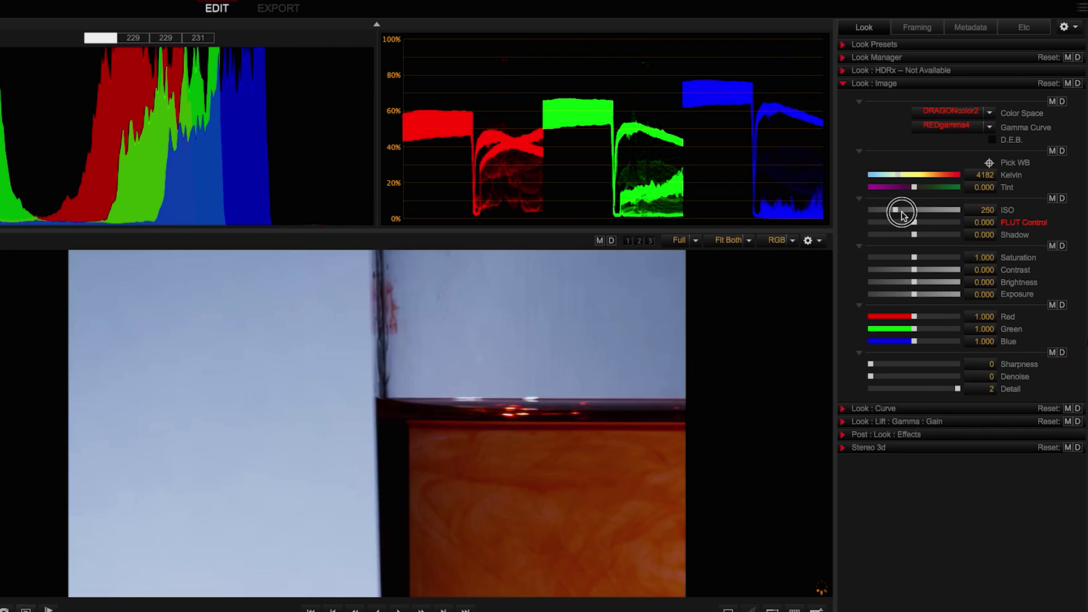
drag(902, 214, 923, 215)
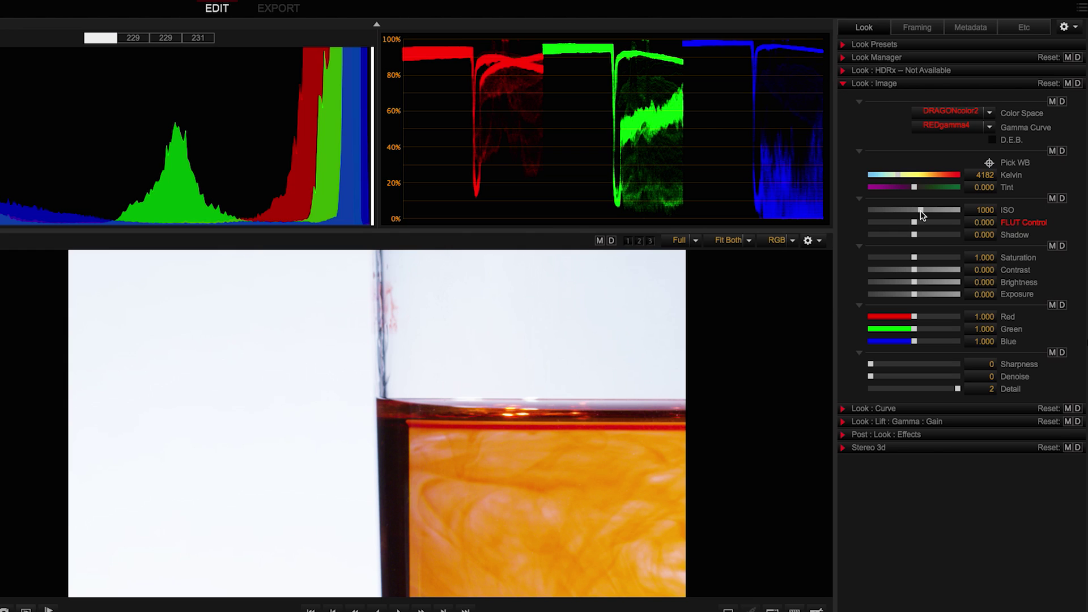
drag(921, 213, 925, 211)
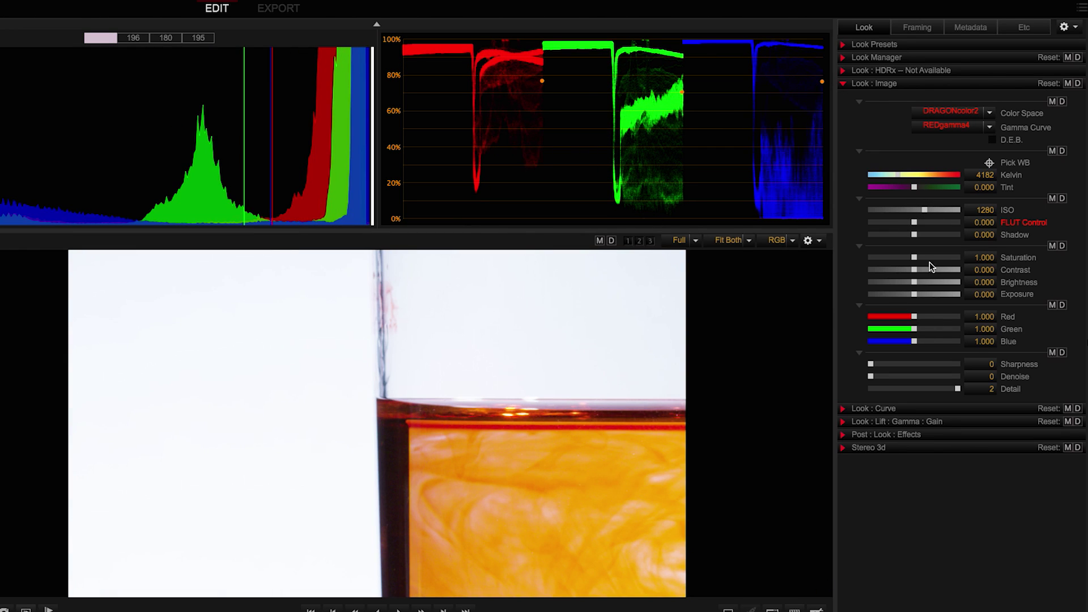
drag(914, 258, 916, 295)
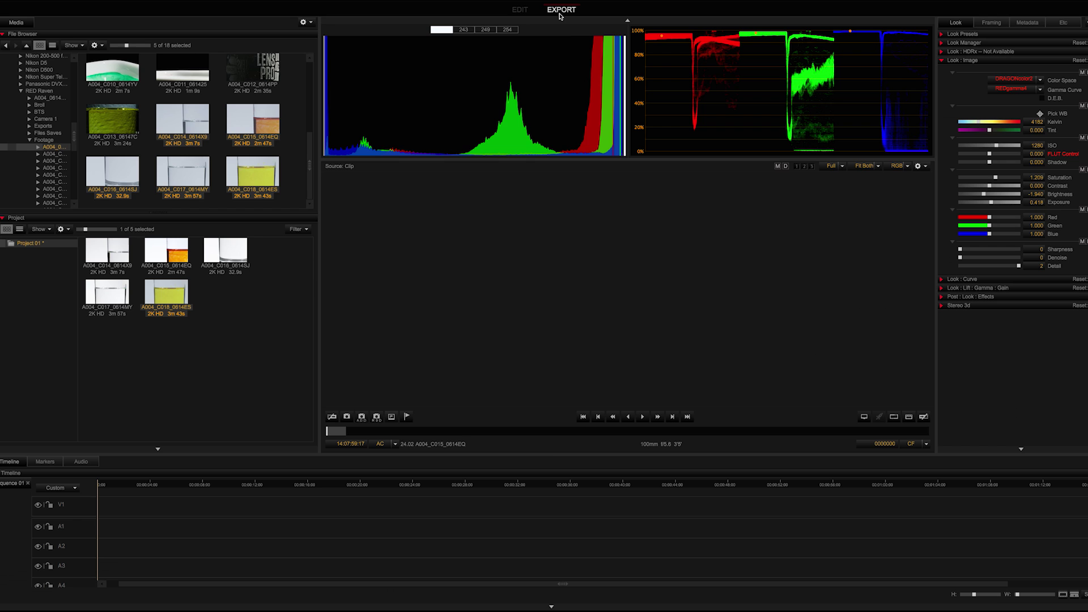
click(278, 8)
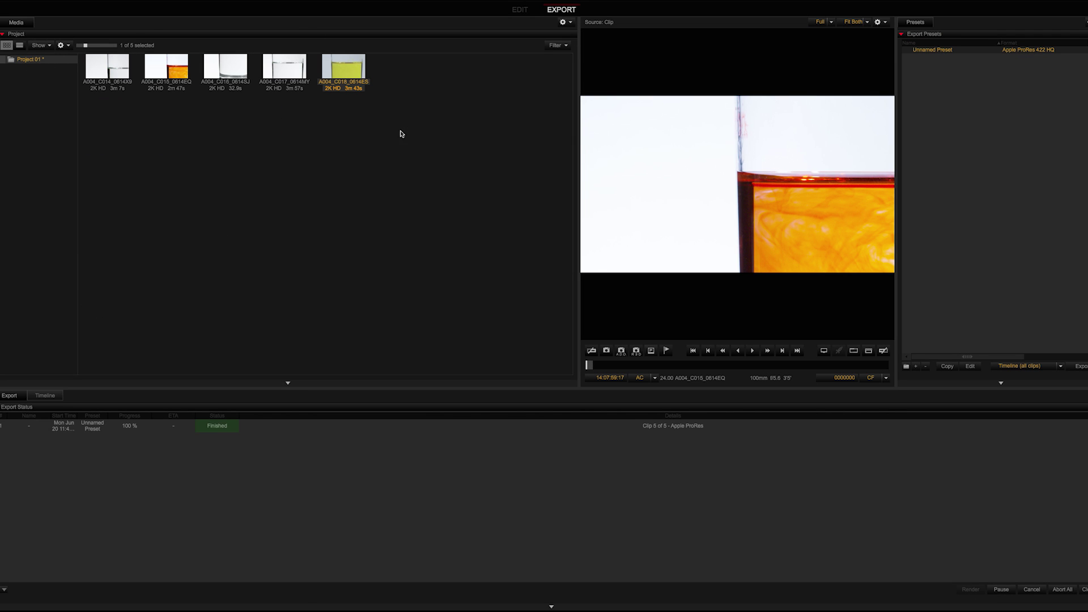
Deselect all clips and bring up the File > Export dialog for the whole project.
click(402, 134)
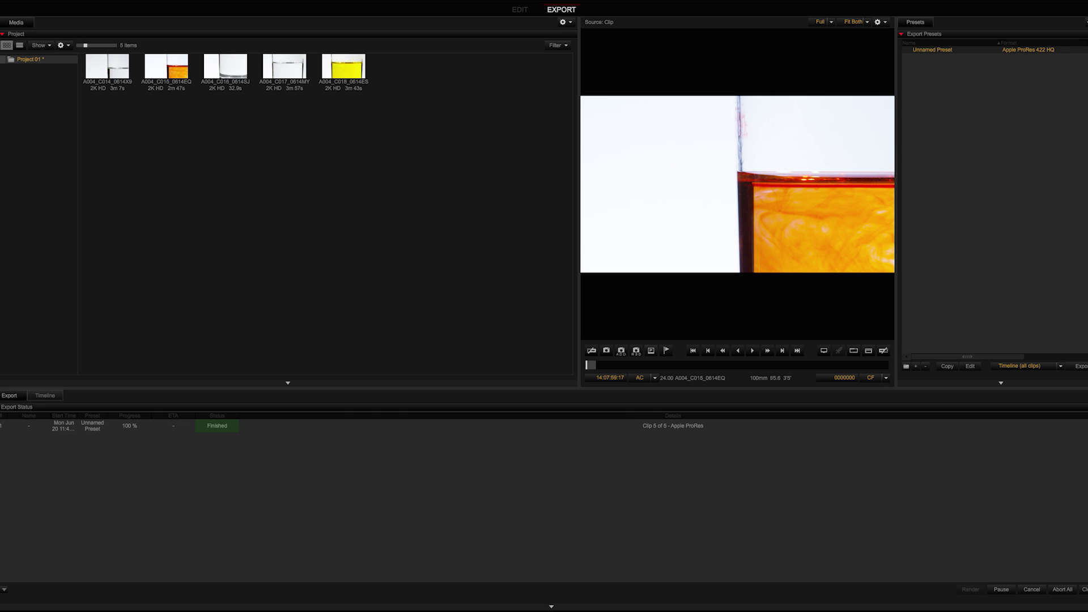
click(93, 1)
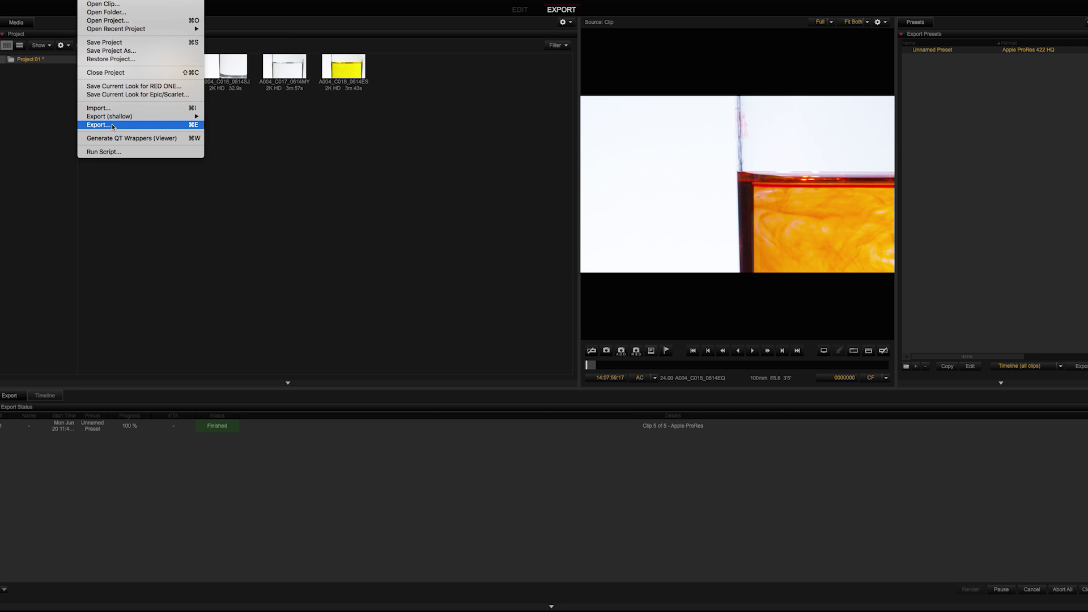
click(396, 151)
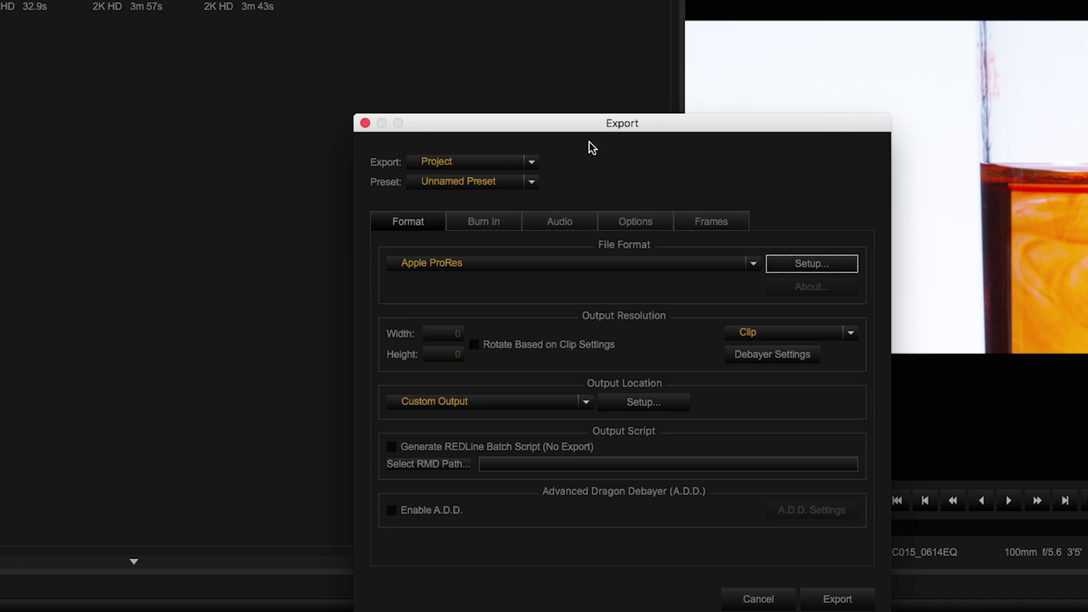
drag(529, 148, 457, 97)
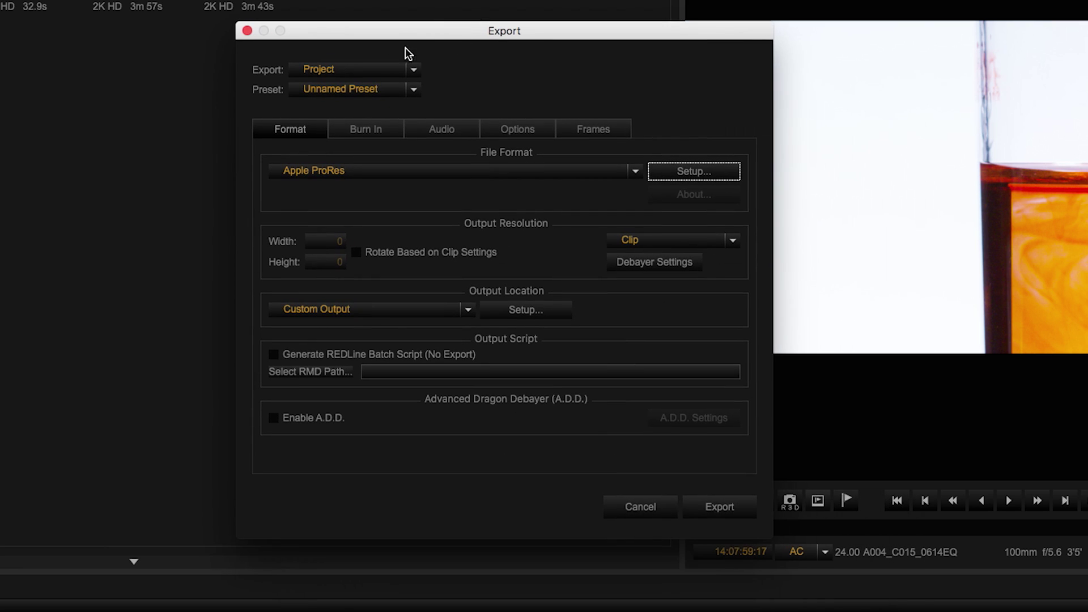
Keep Apple ProRes and set the output location without per-clip sub-folders, clearing the base folder.
click(630, 170)
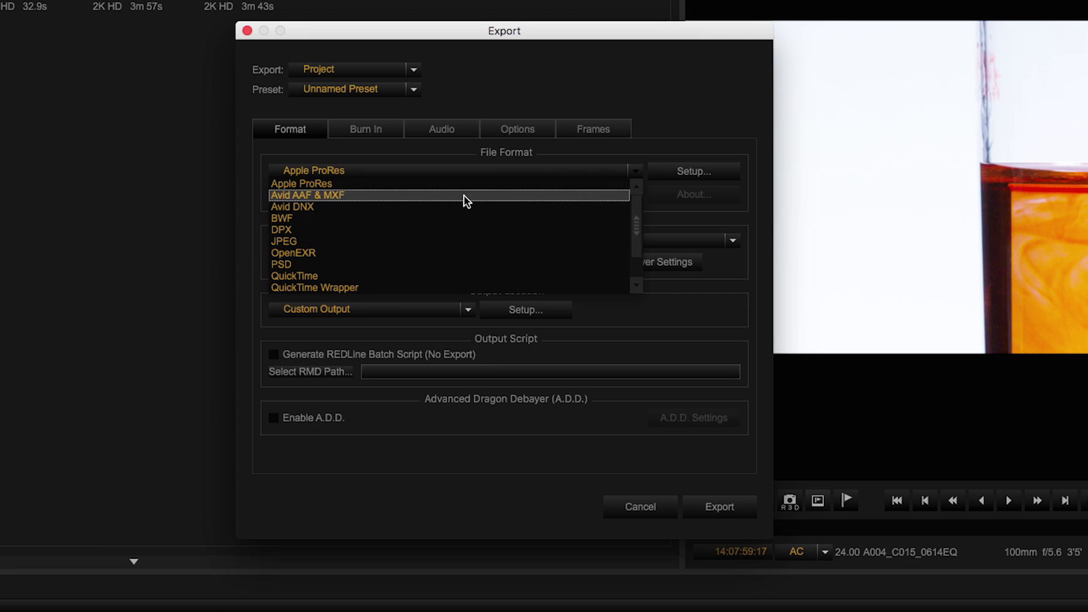
click(356, 180)
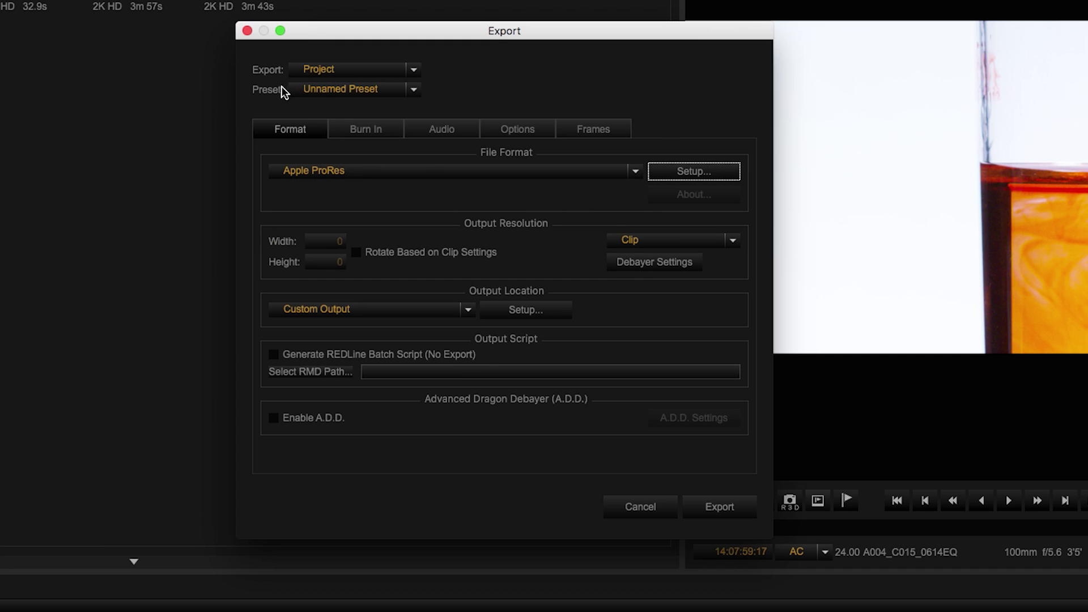
click(504, 310)
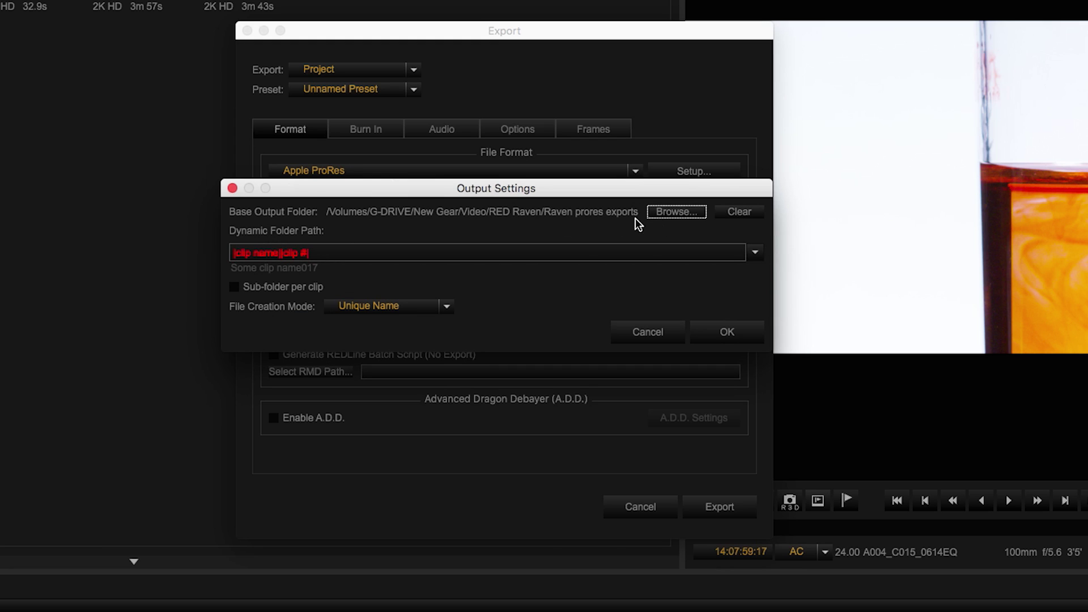
click(301, 288)
click(295, 286)
click(755, 253)
click(744, 213)
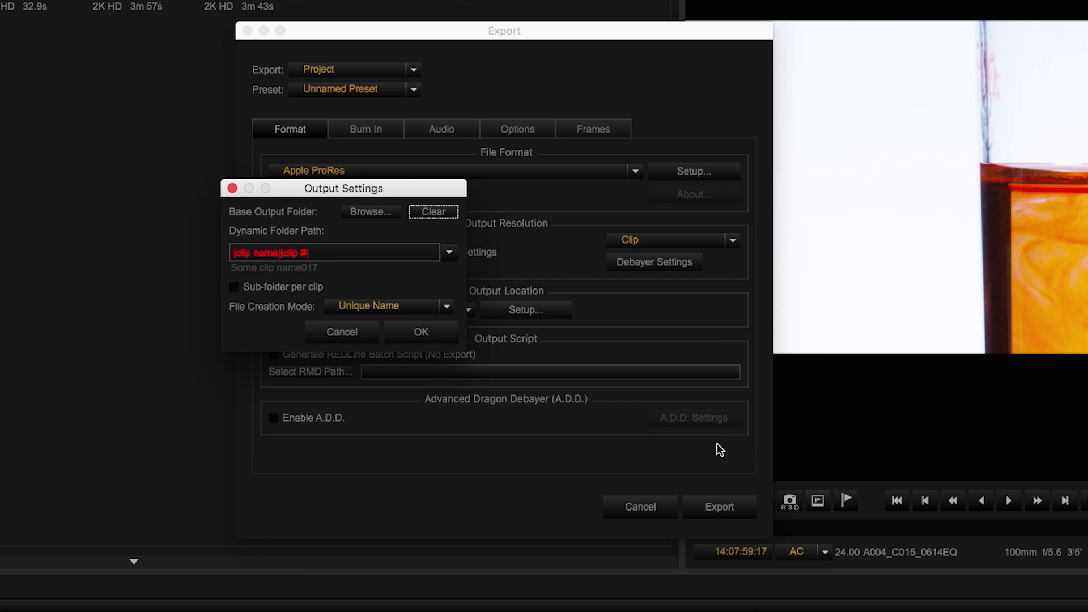
click(349, 330)
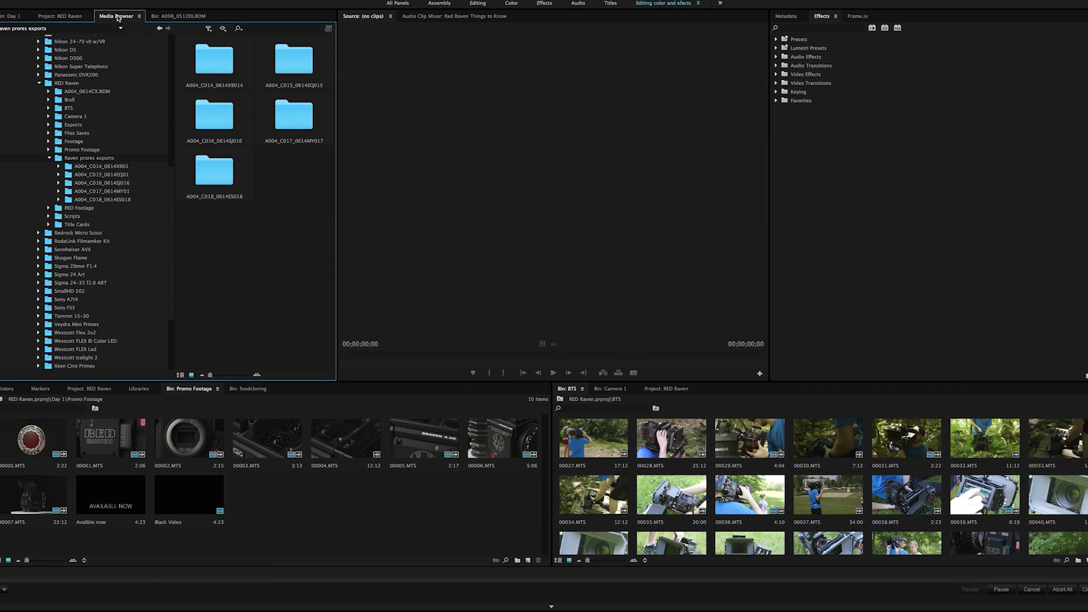
Inspect the clip folders inside Raven prores exports, then import the whole folder into Promo Footage.
scroll(91, 83, up, 10)
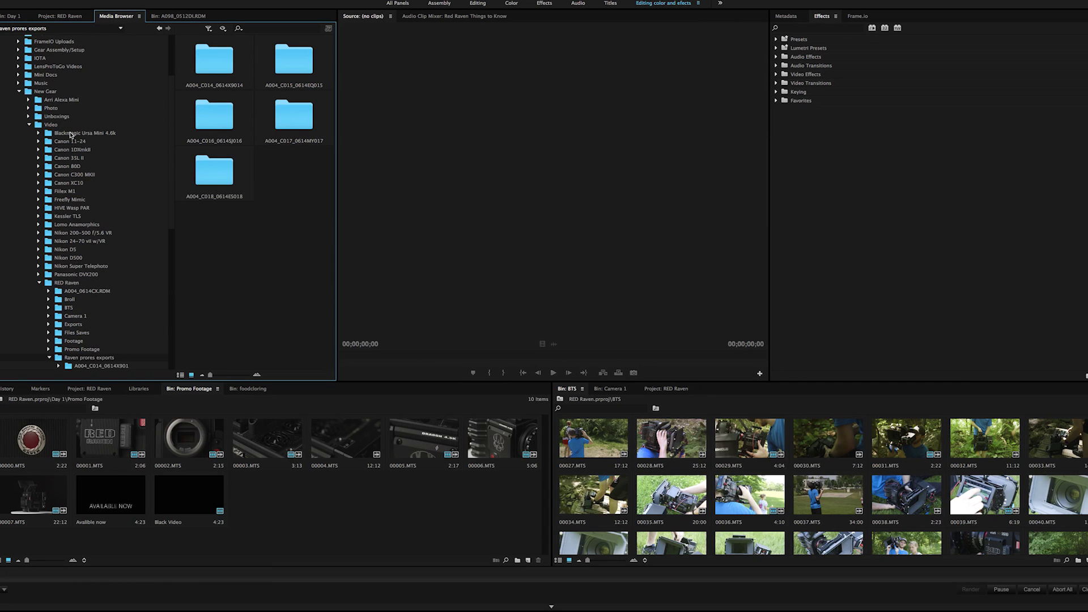
scroll(71, 135, down, 5)
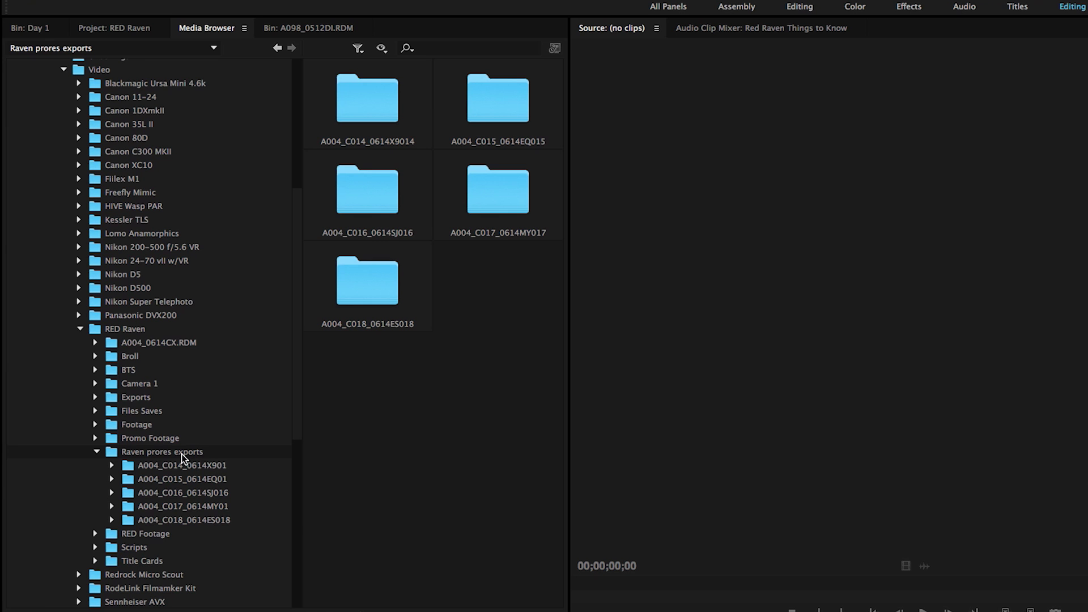
right_click(181, 454)
click(148, 462)
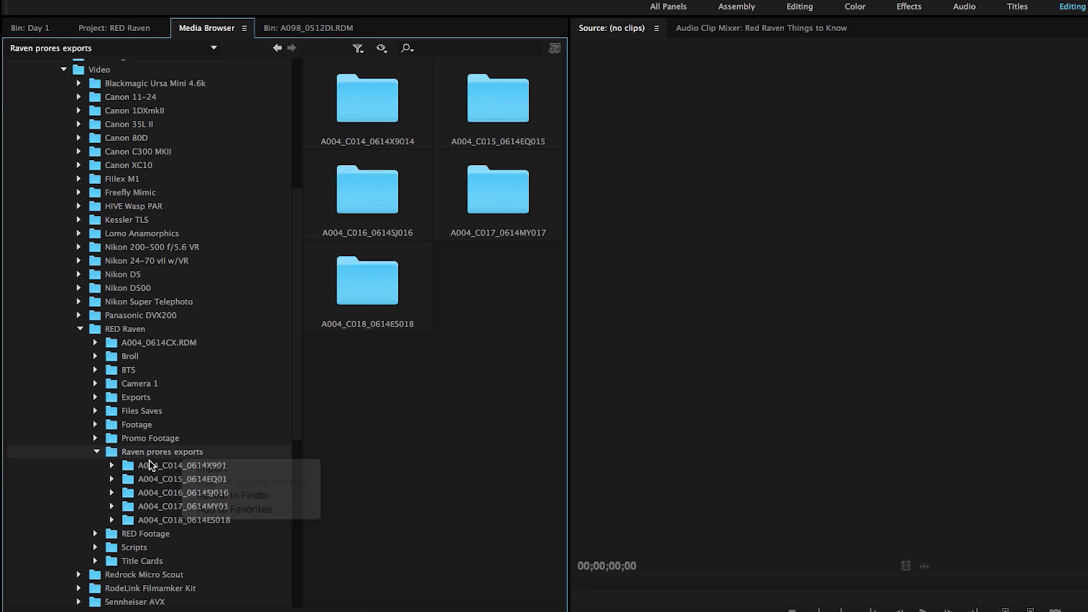
key(Down)
key(Down)
key(Down)
key(Down)
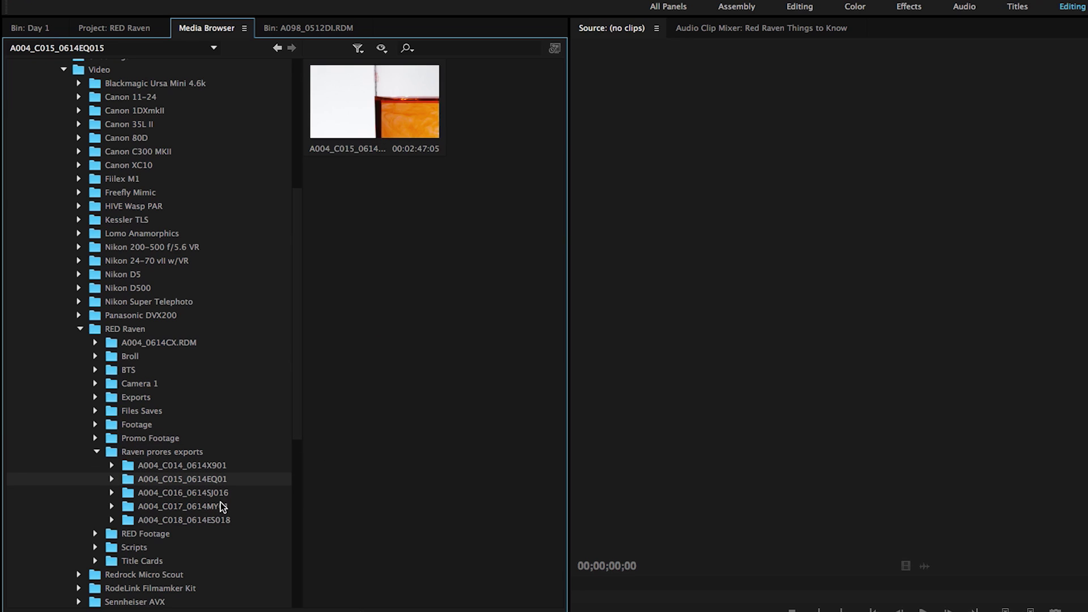
click(161, 452)
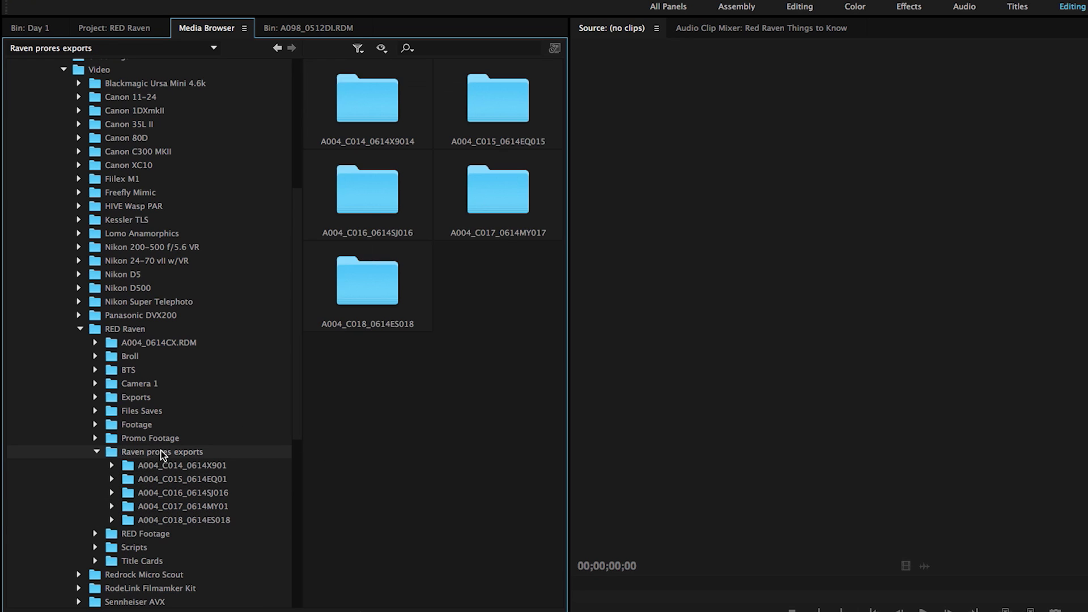
right_click(164, 450)
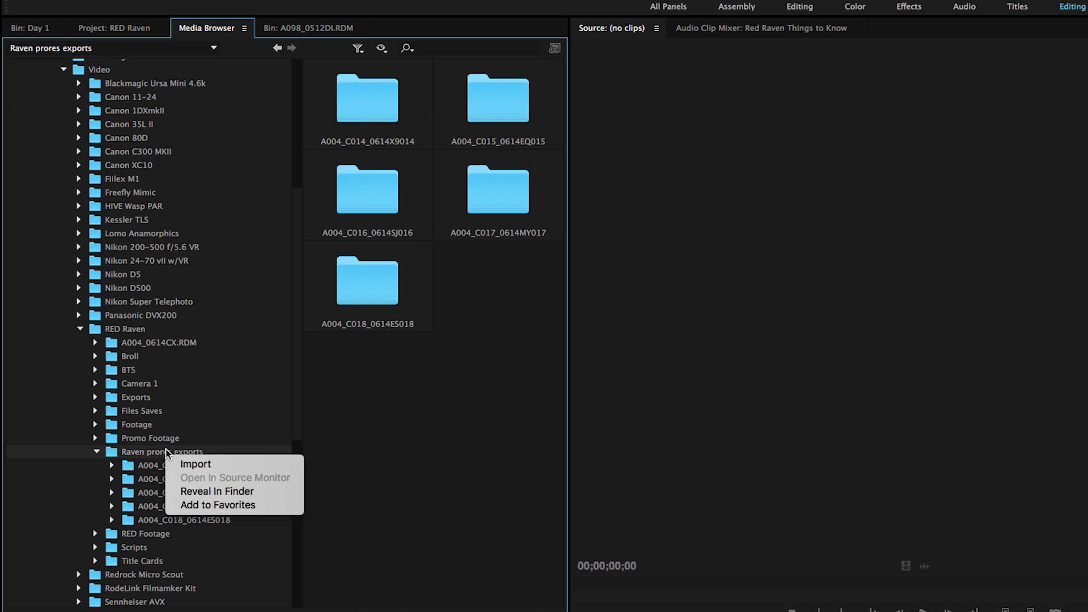
click(212, 461)
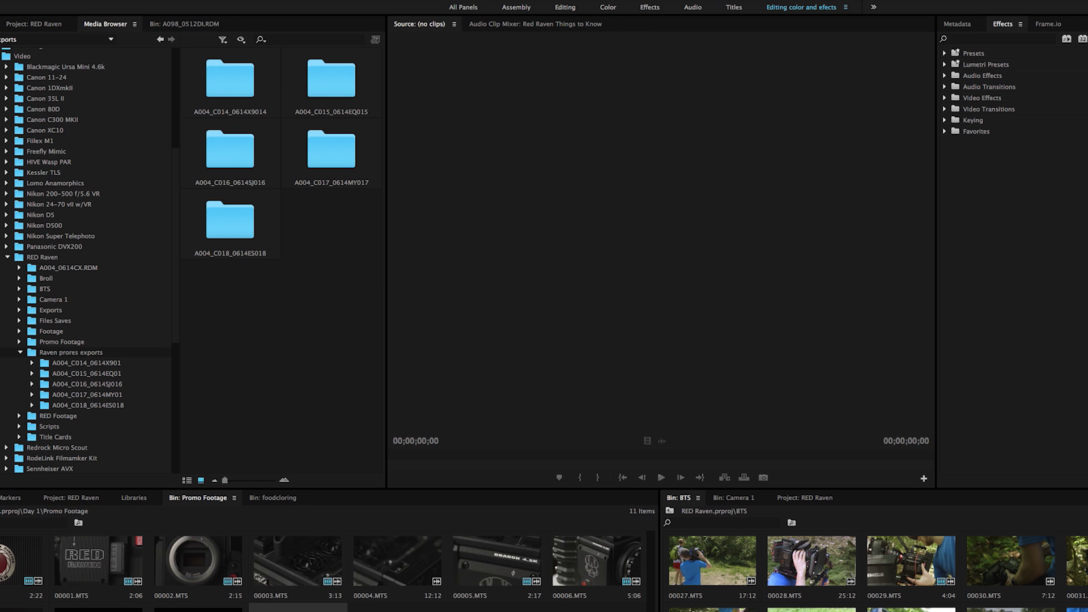
Open the Raven prores exports bin and scrub clip A004_C016 in the Source monitor.
drag(488, 213, 509, 220)
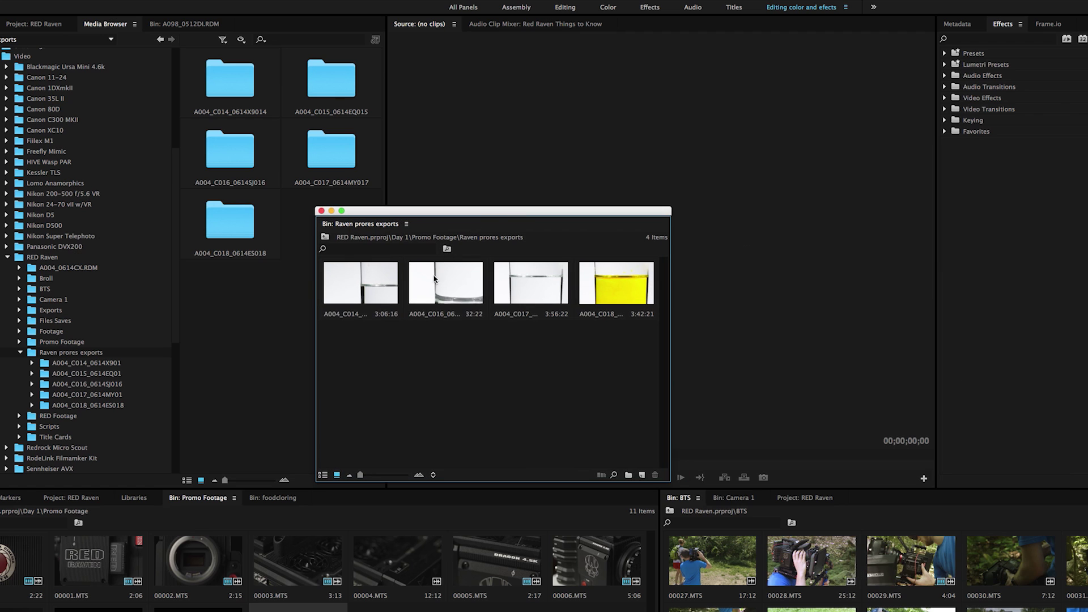
click(437, 280)
drag(448, 286, 709, 267)
drag(641, 215, 281, 195)
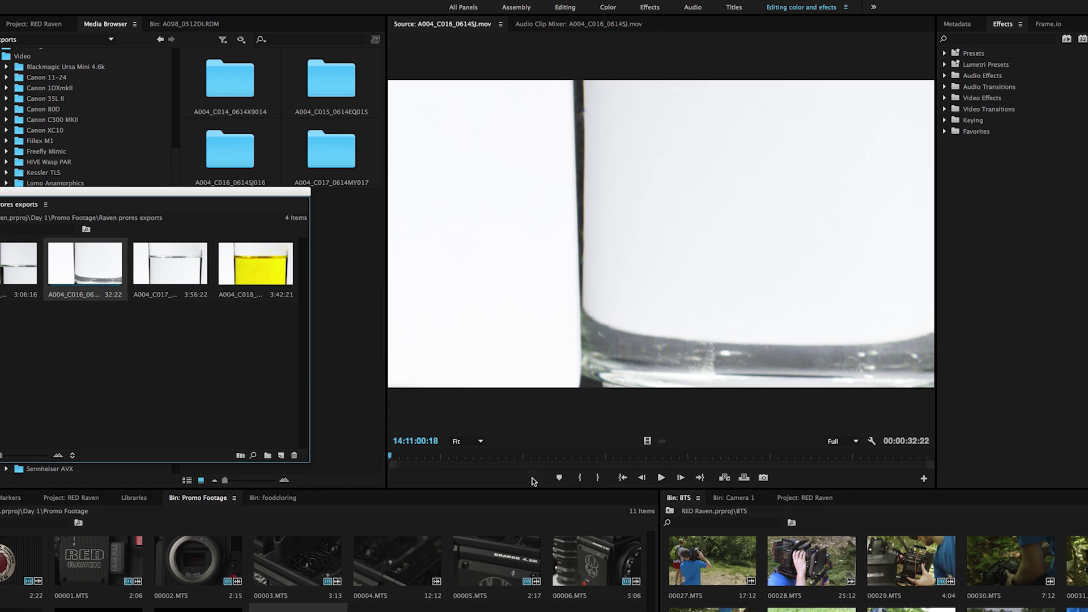
drag(567, 459, 821, 469)
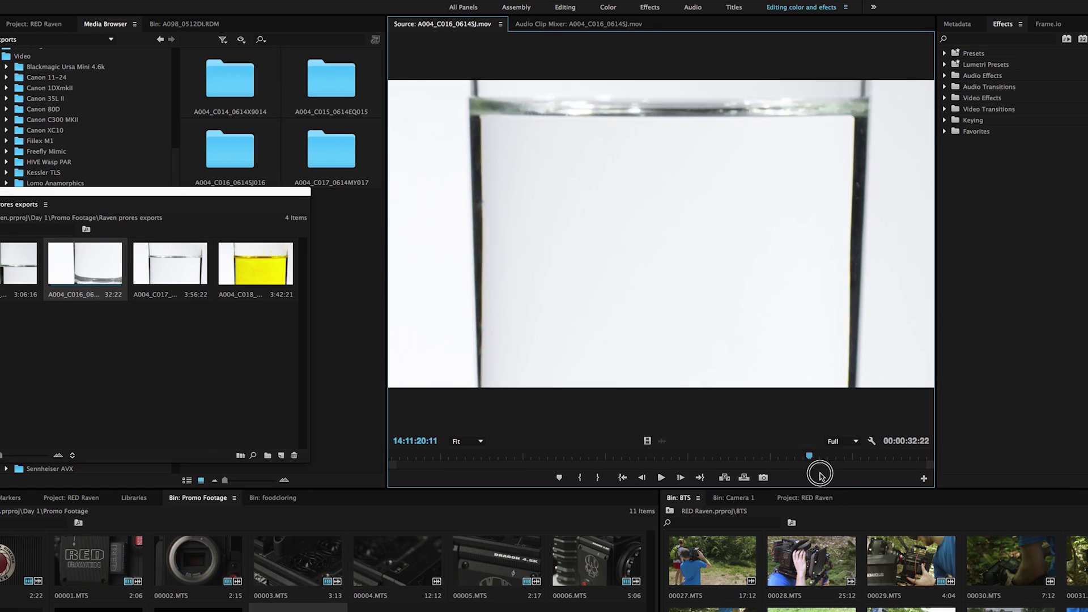
Play A004_C018 from where green ink enters the liquid, then close the floating bin.
double_click(258, 267)
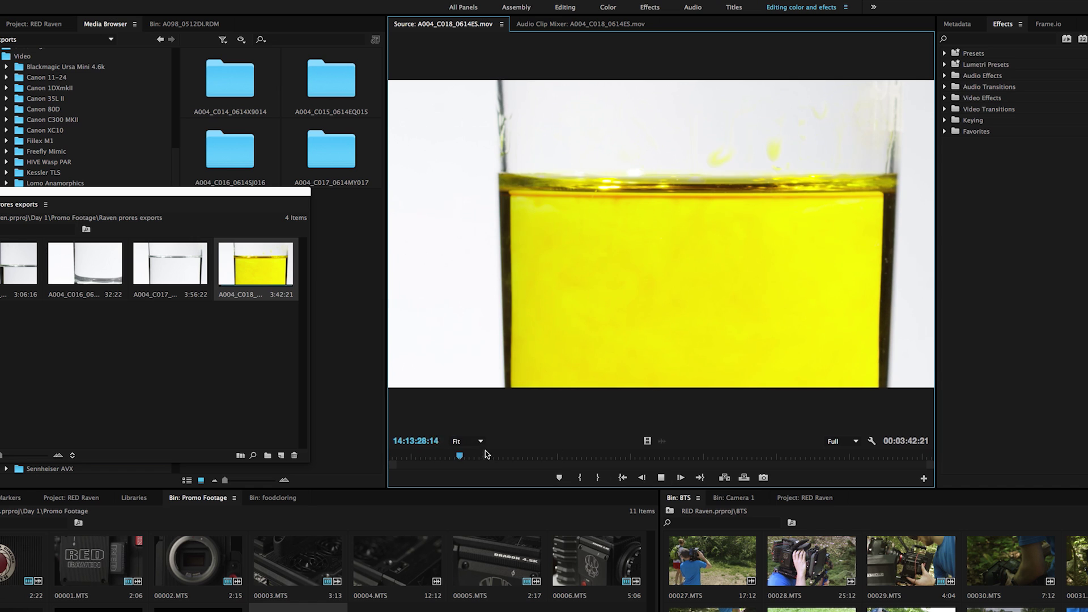
drag(491, 457, 507, 458)
key(space)
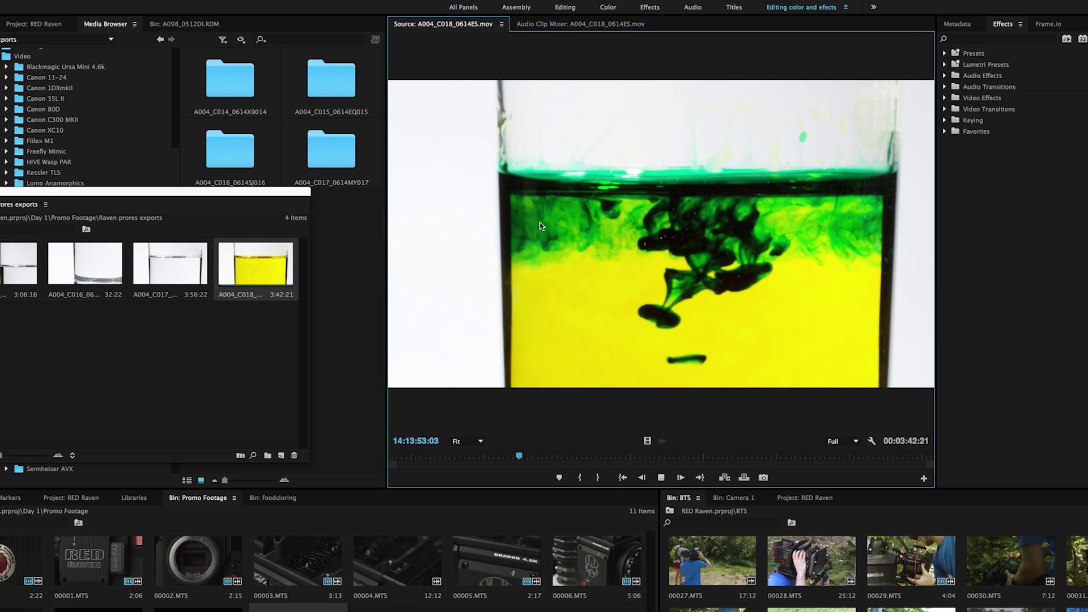
drag(159, 194, 532, 211)
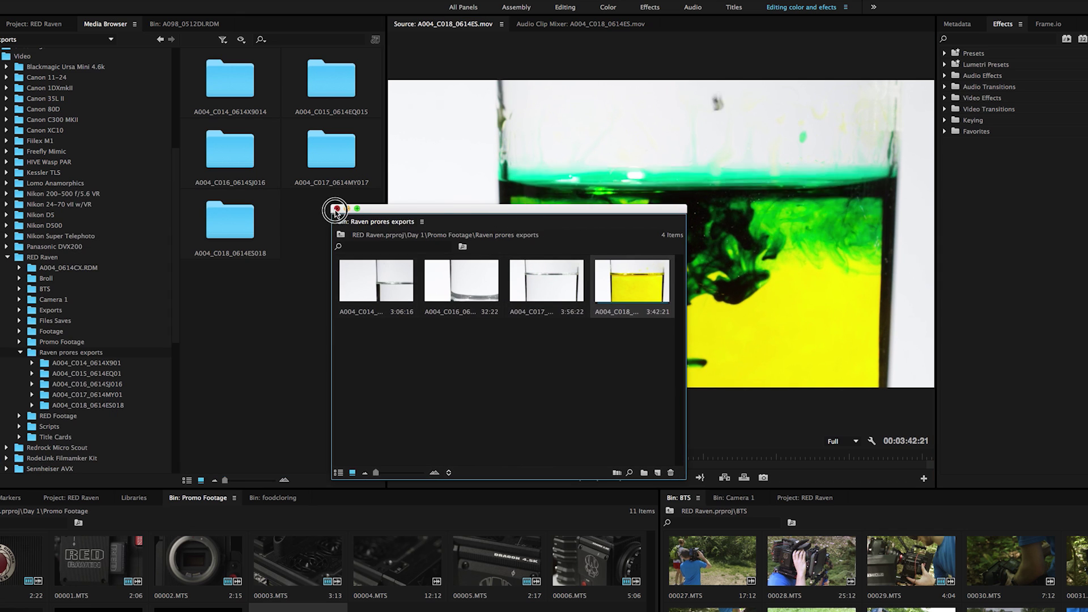
click(334, 207)
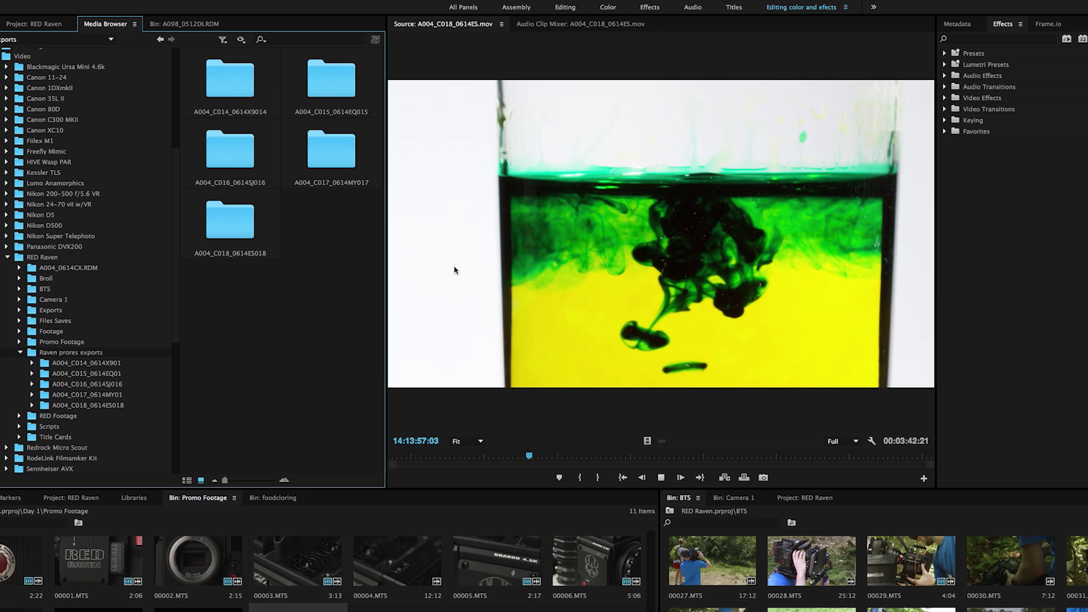